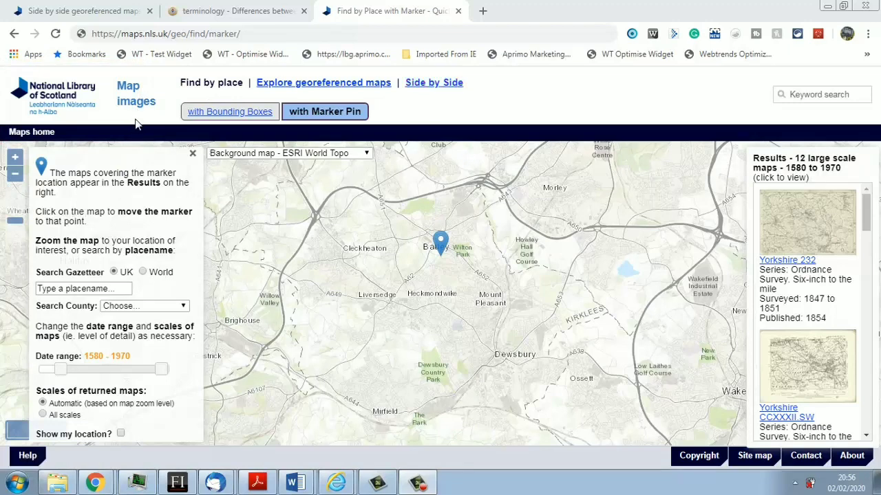
- Search the UK gazetteer for Morley and choose the town in Leeds to centre the map there
click(99, 292)
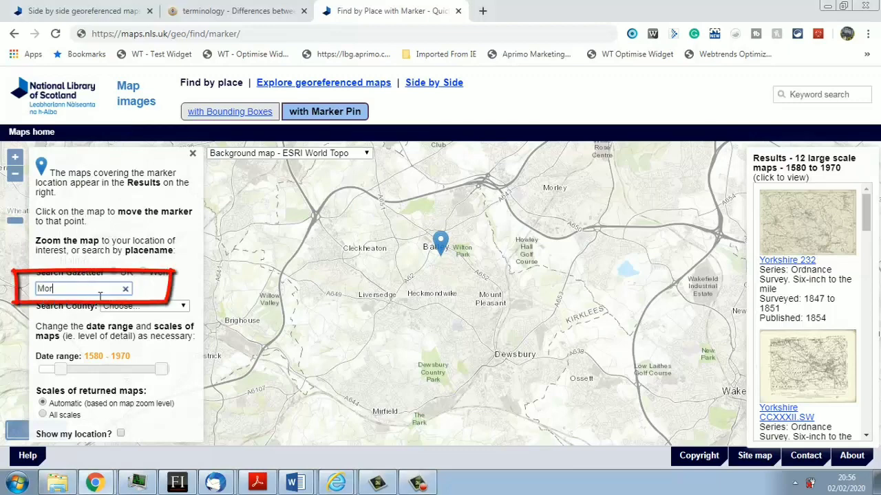
text(Morley)
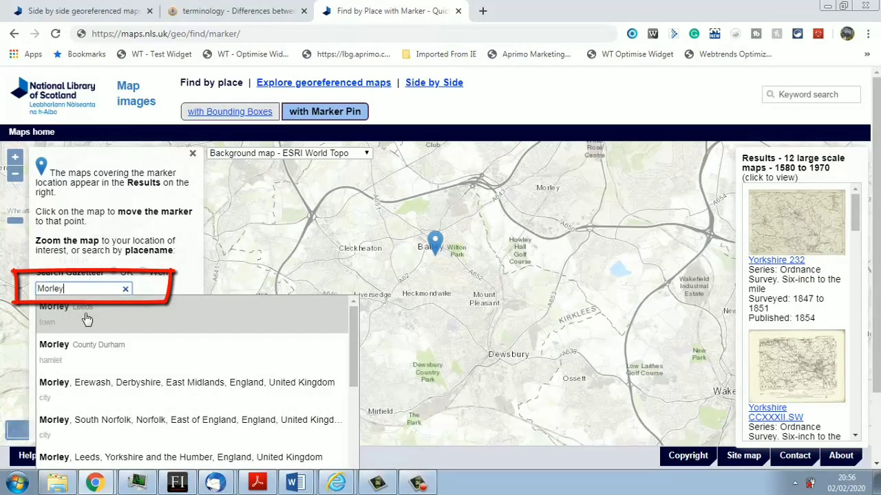
click(85, 318)
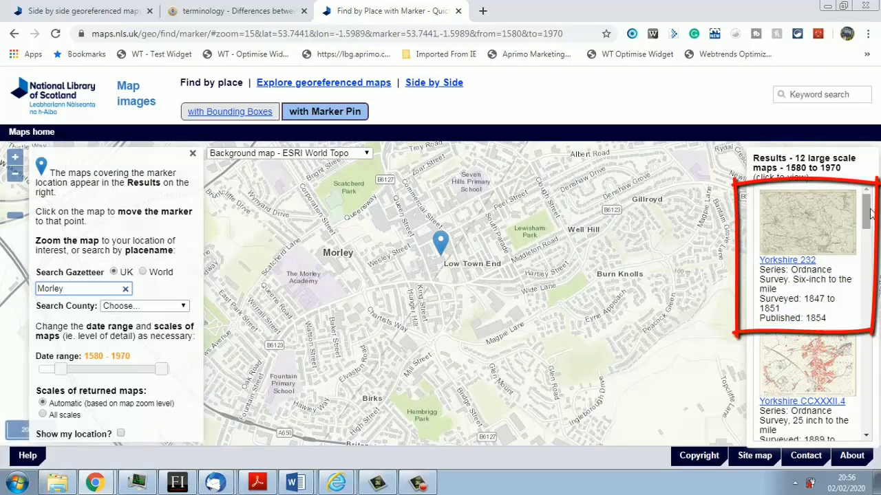
- Open the Yorkshire CCXXXII.NE six-inch sheet published in 1894 and examine the Morley and Bruntcliffe area in detail
drag(870, 214, 878, 249)
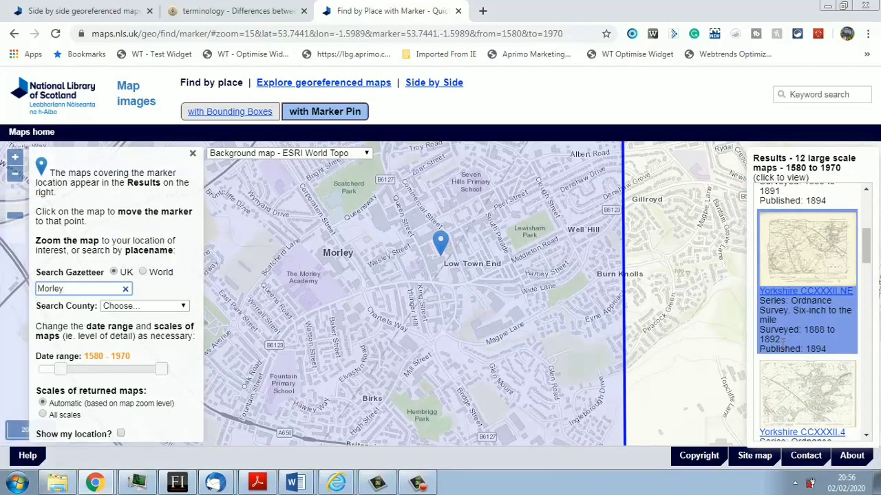
click(813, 247)
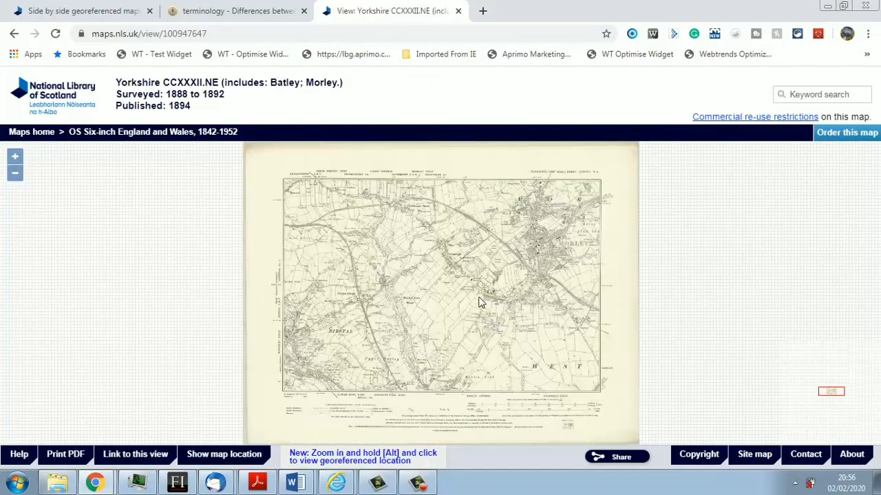
scroll(479, 303, up, 2)
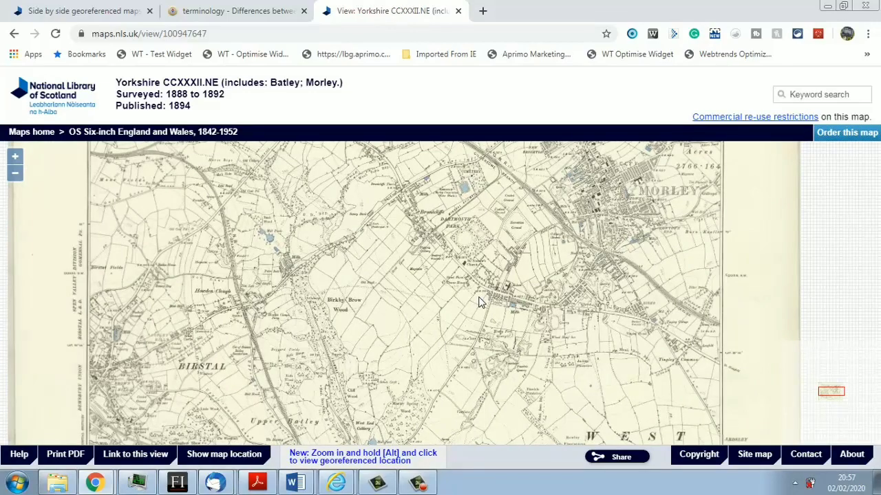
scroll(480, 303, up, 1)
drag(514, 247, 408, 327)
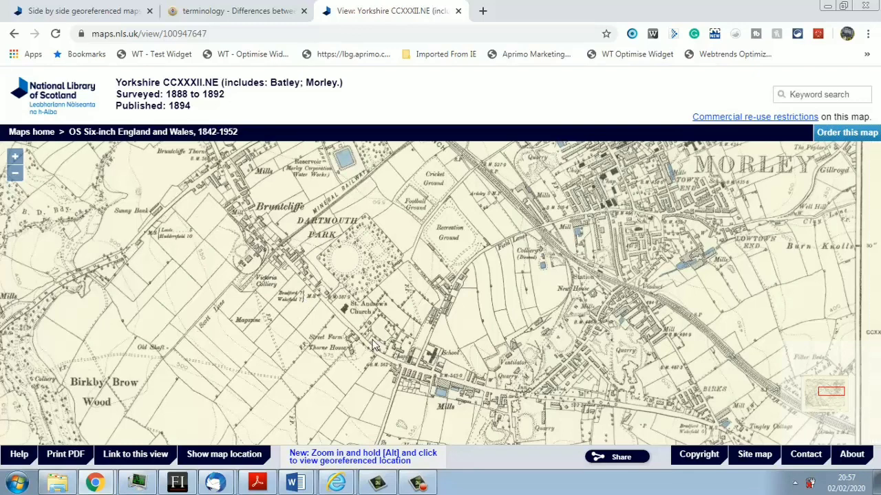
drag(374, 346, 414, 250)
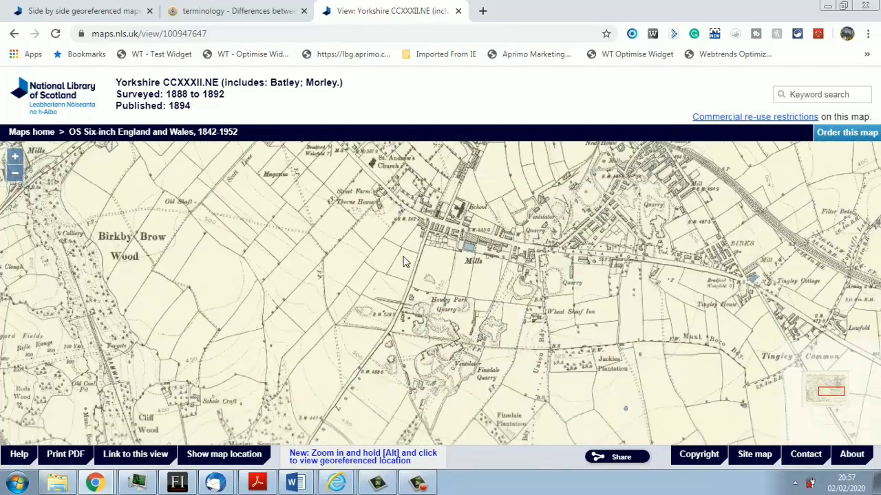
click(15, 174)
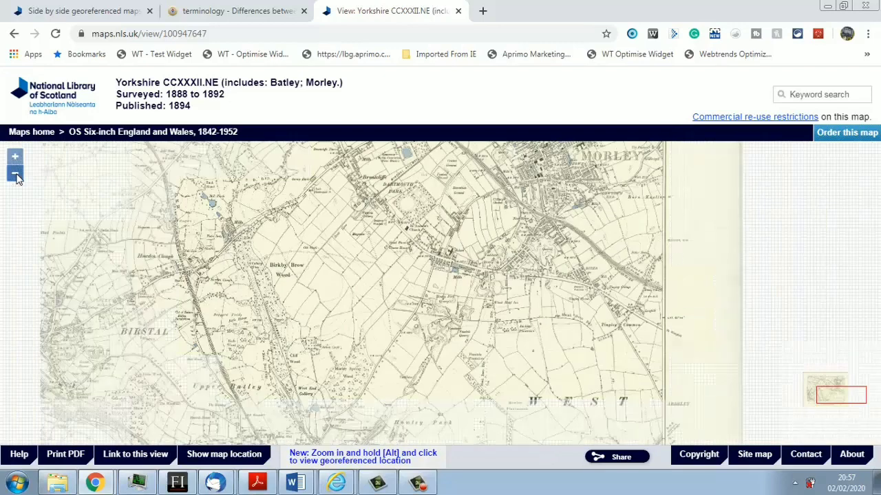
- Return to the place search results and open the Side by Side comparison for Morley, zoomed out one level
click(14, 35)
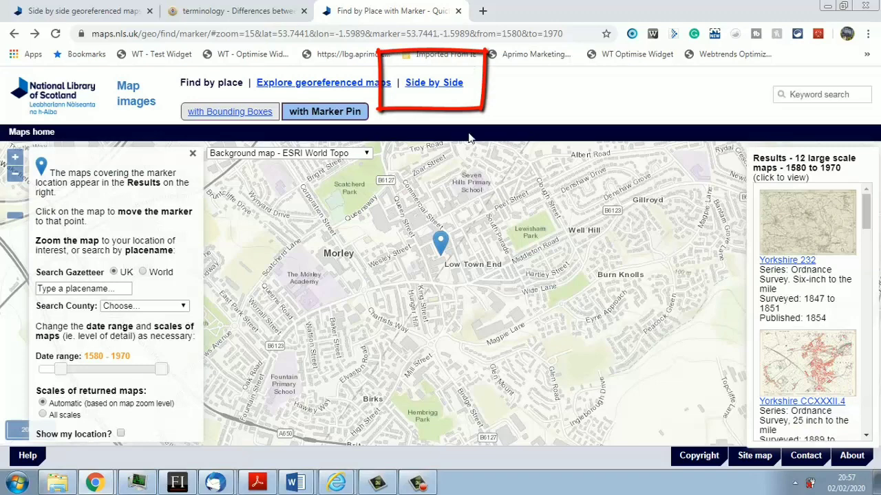
click(444, 84)
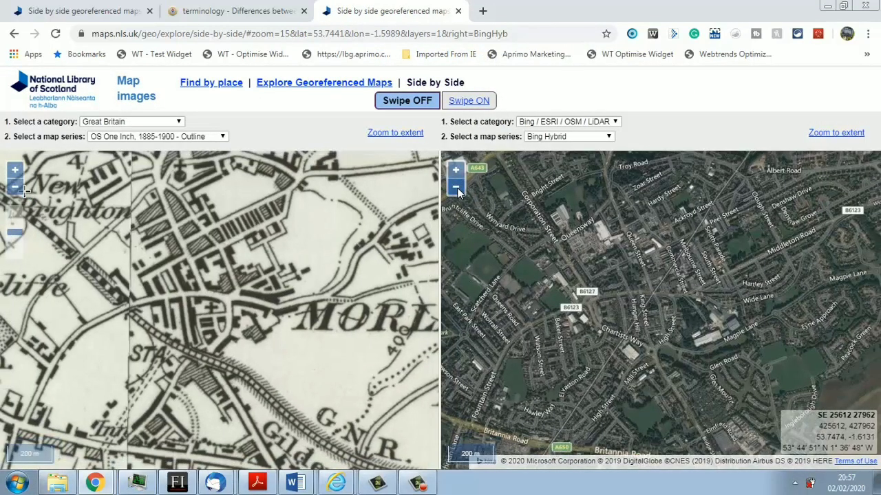
click(455, 188)
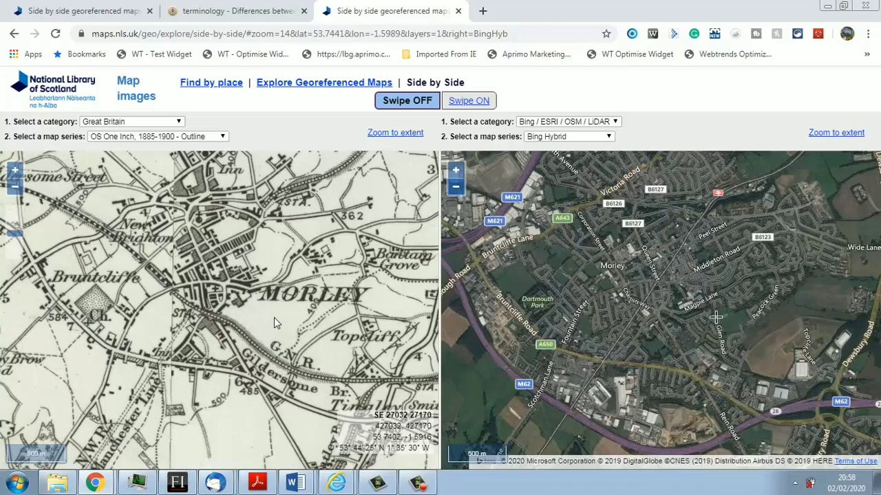
- Set the historic map series to OS Six Inch, 1888-1913 and compare the land south of Morley with the satellite imagery
click(224, 137)
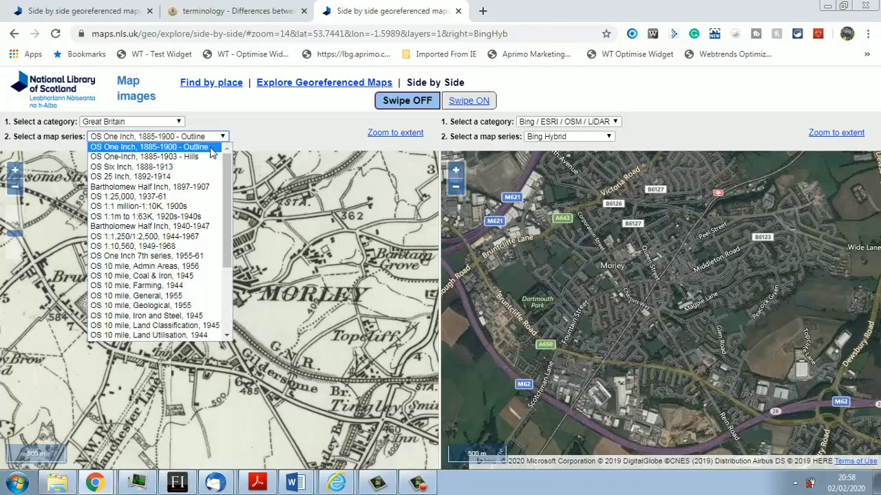
click(201, 168)
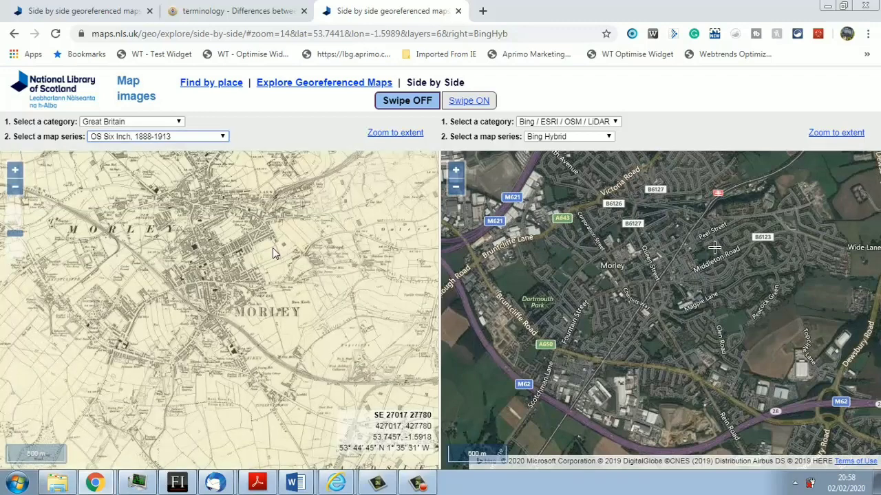
click(14, 171)
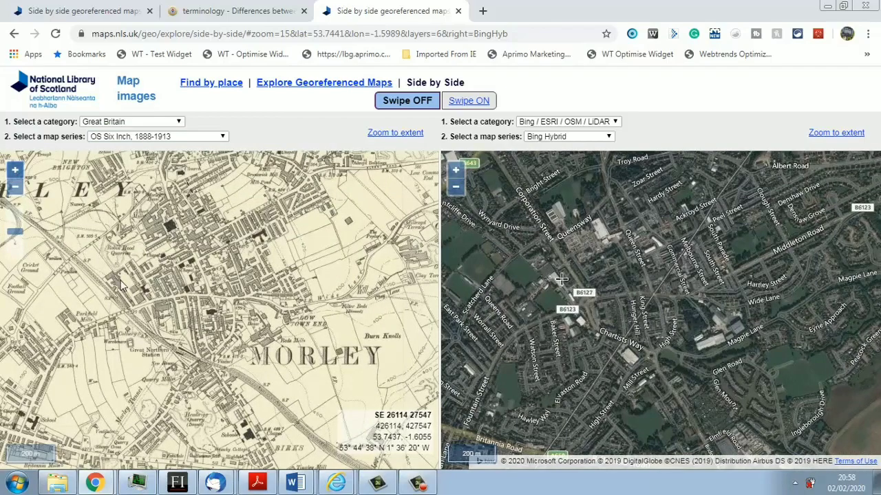
drag(107, 342, 185, 170)
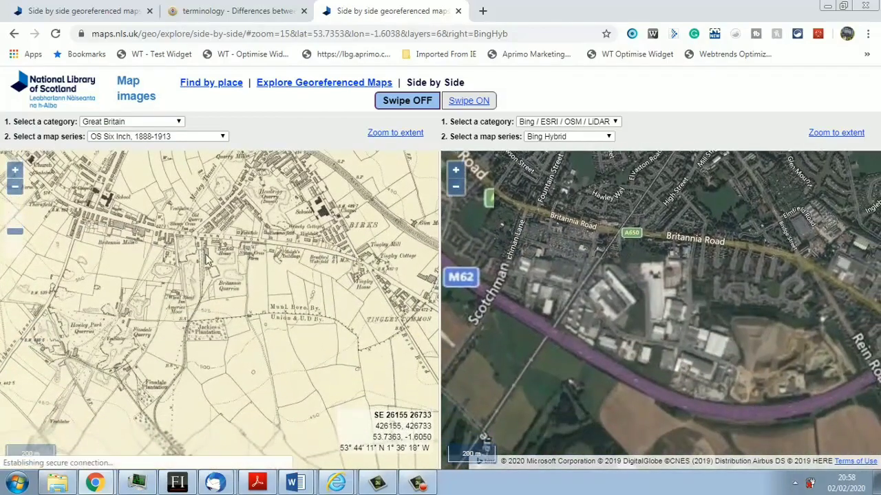
drag(299, 343, 273, 253)
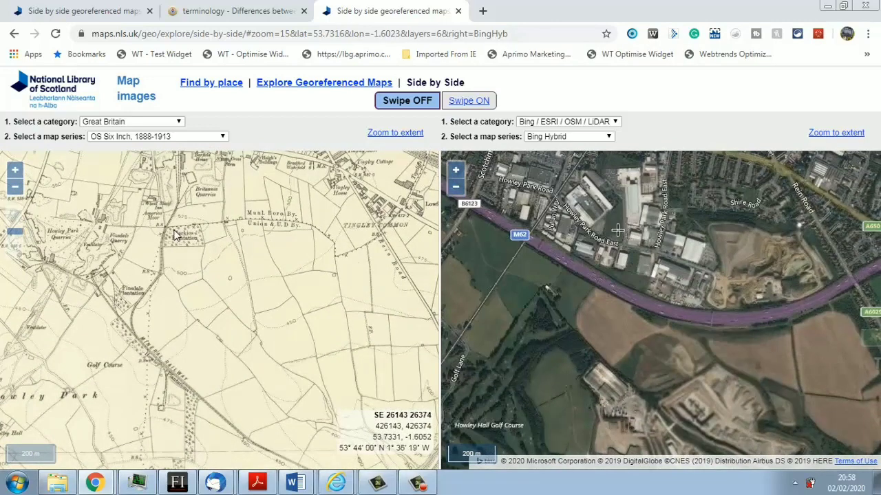
drag(349, 370, 211, 285)
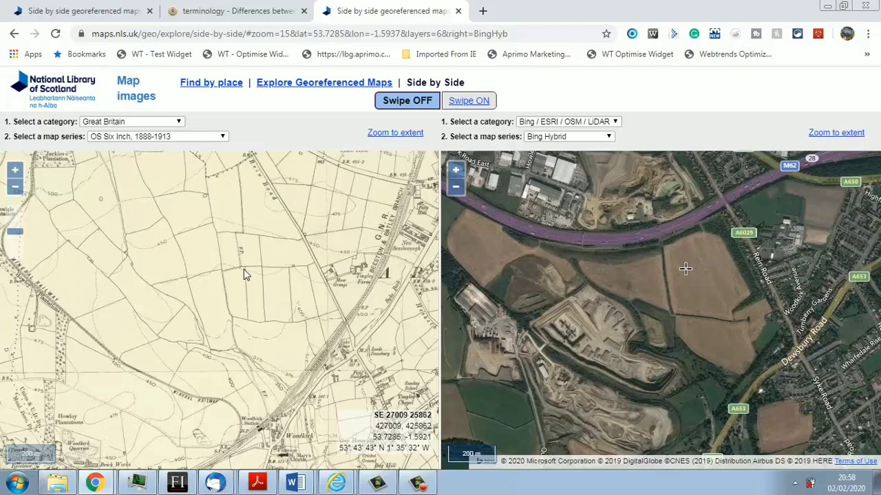
drag(244, 270, 252, 362)
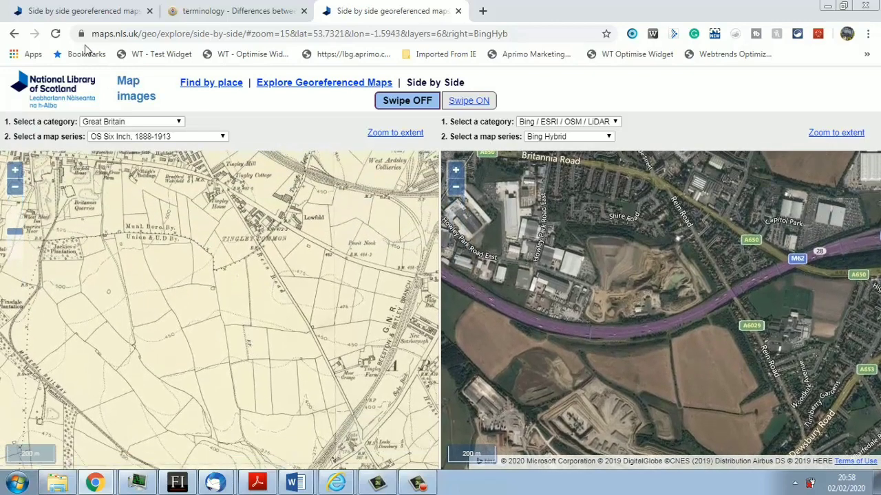
- Switch to the other open side-by-side comparison, with OS 1:10,560, 1949-1968, and set its modern map series to LiDAR DTM 1m
click(125, 17)
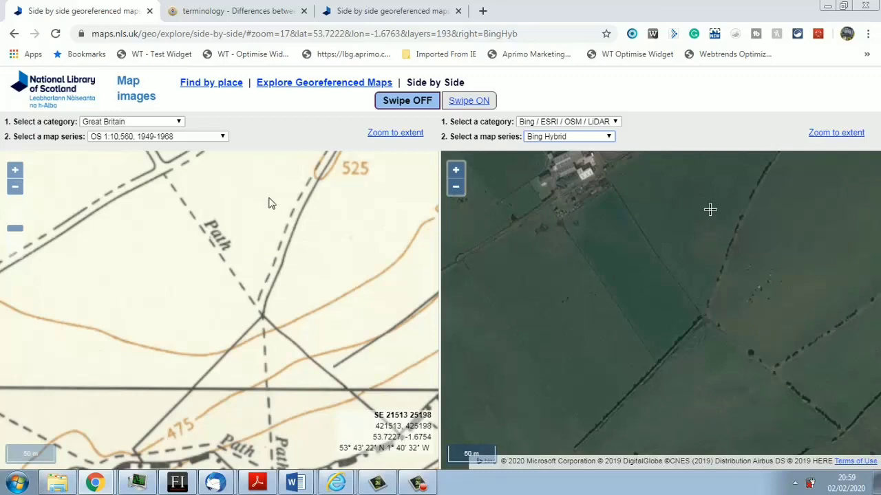
click(609, 137)
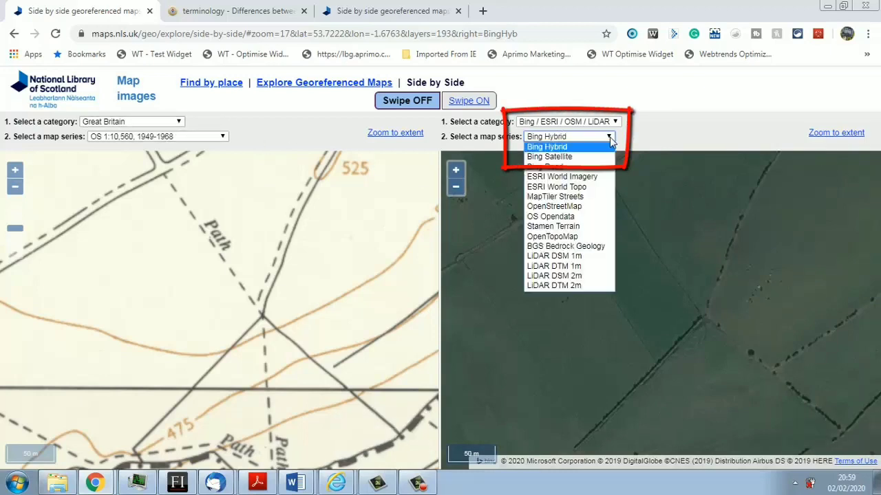
click(581, 267)
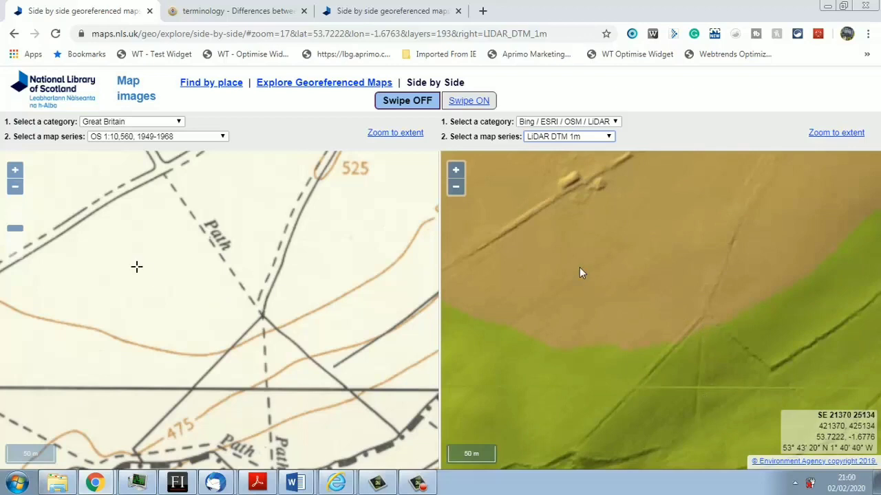
- Compare the LiDAR DSM 1m and LiDAR DSM 2m layers beside the historic map, ending on DSM 1m
click(609, 136)
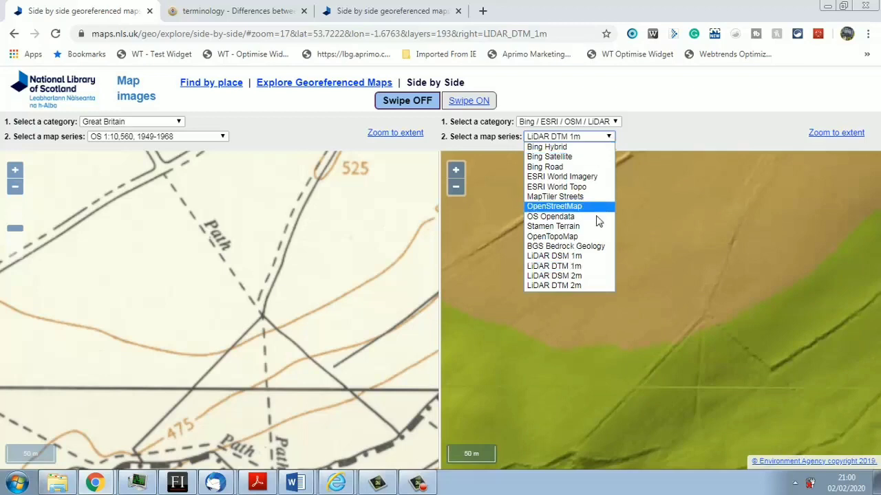
click(595, 256)
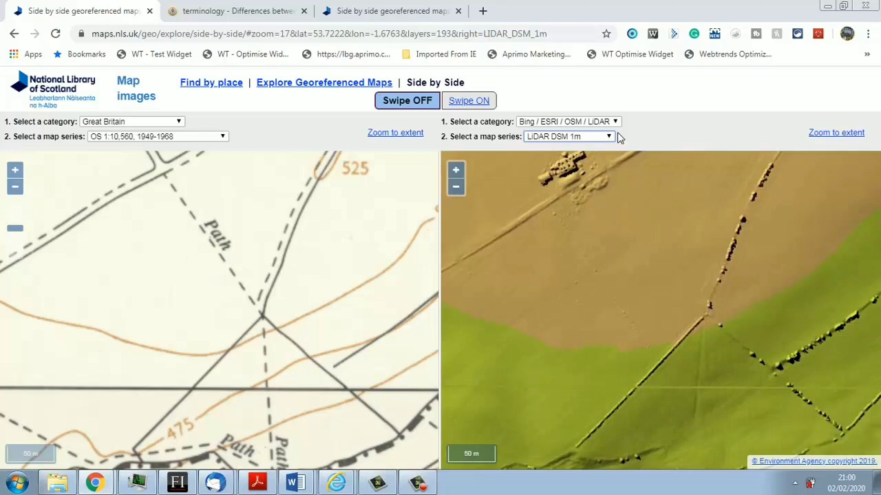
click(608, 137)
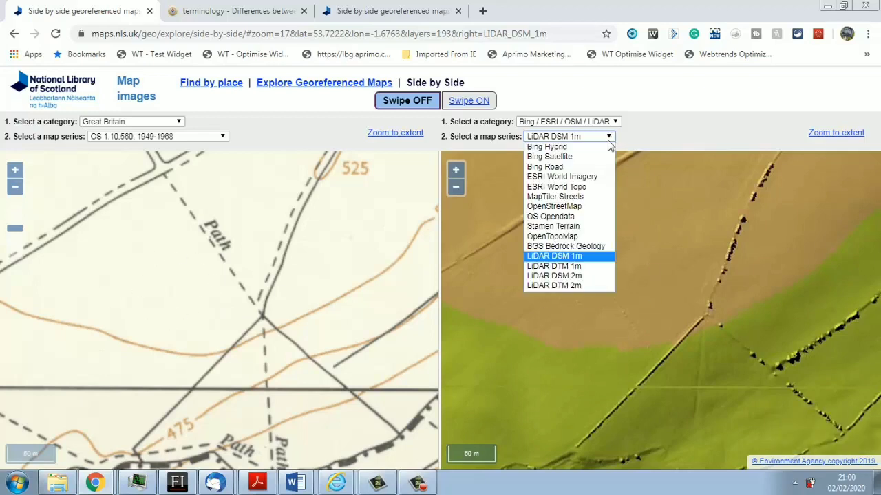
click(576, 278)
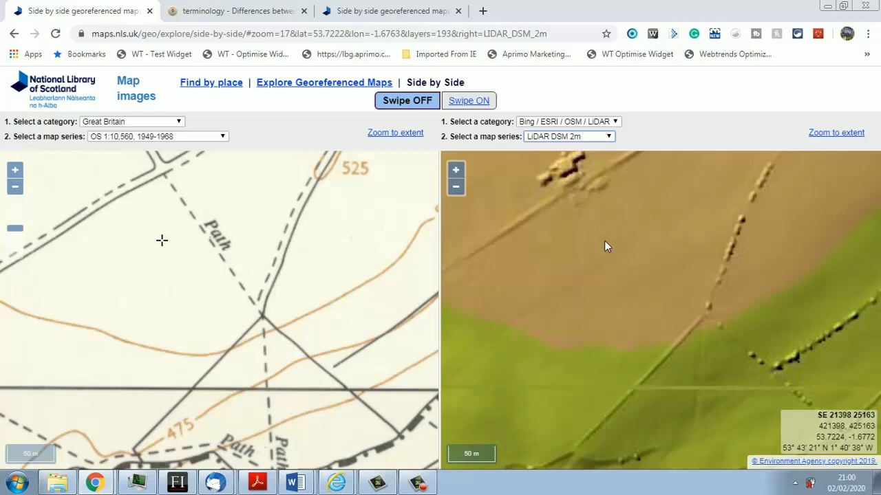
key(Down)
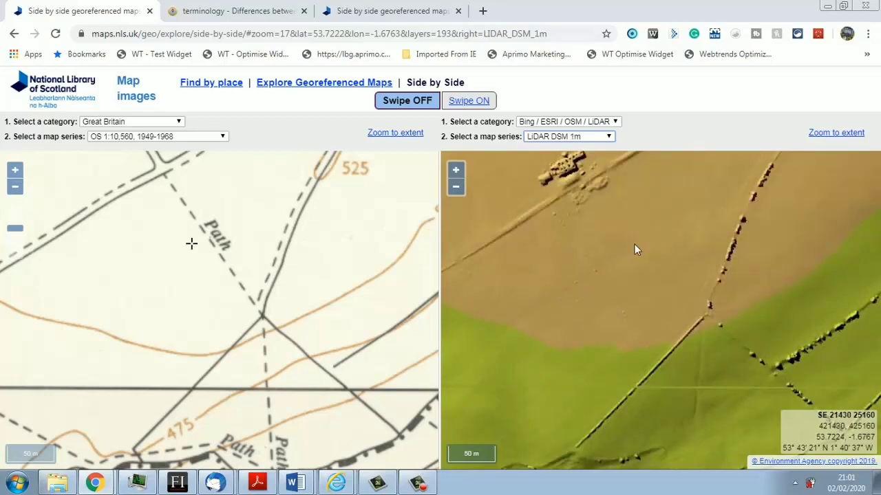
- Check the DSM and DTM definitions on the open Stack Exchange page and return to the side-by-side maps
click(267, 12)
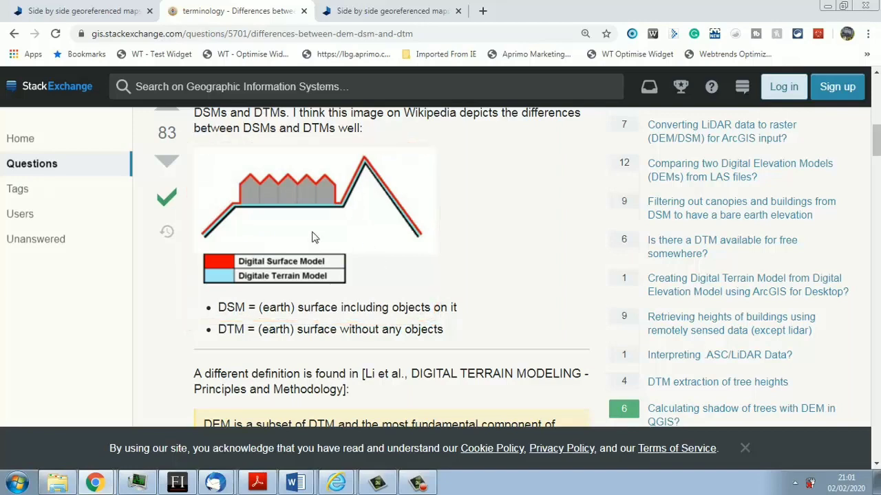
click(97, 10)
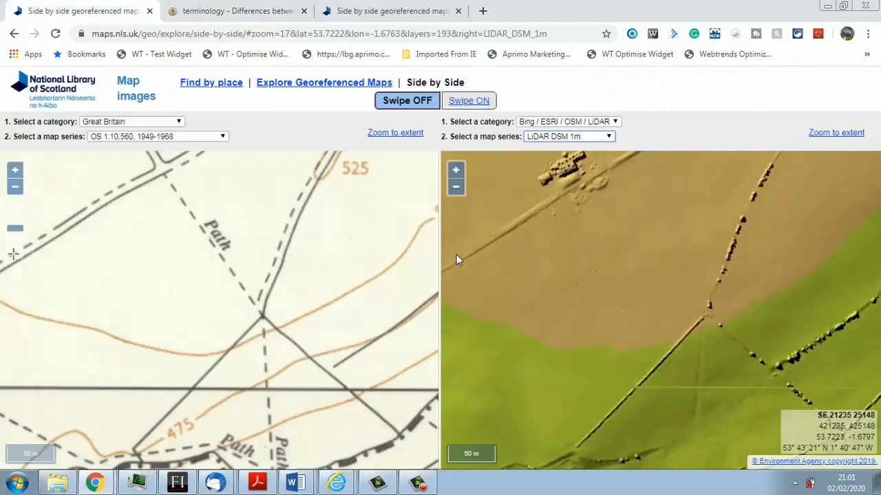
- View the OS Opendata, MapTiler Streets, BGS Bedrock Geology and OpenTopoMap layers in turn beside the historic map
click(609, 137)
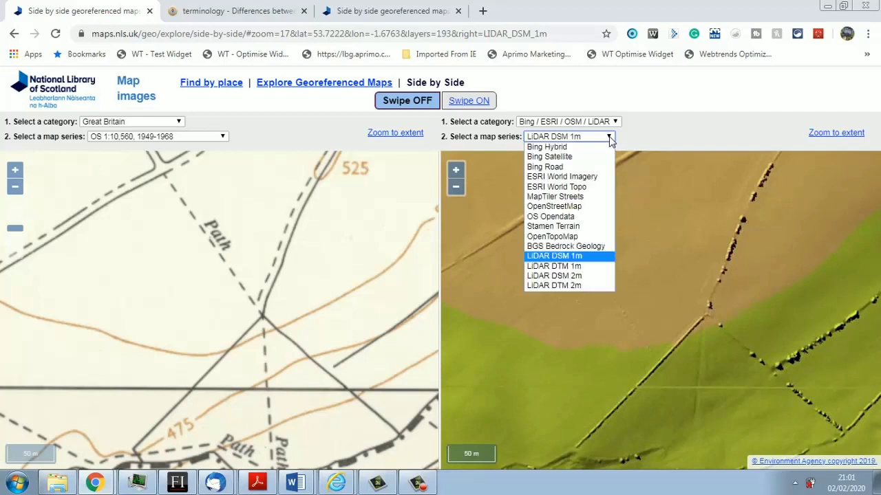
click(603, 217)
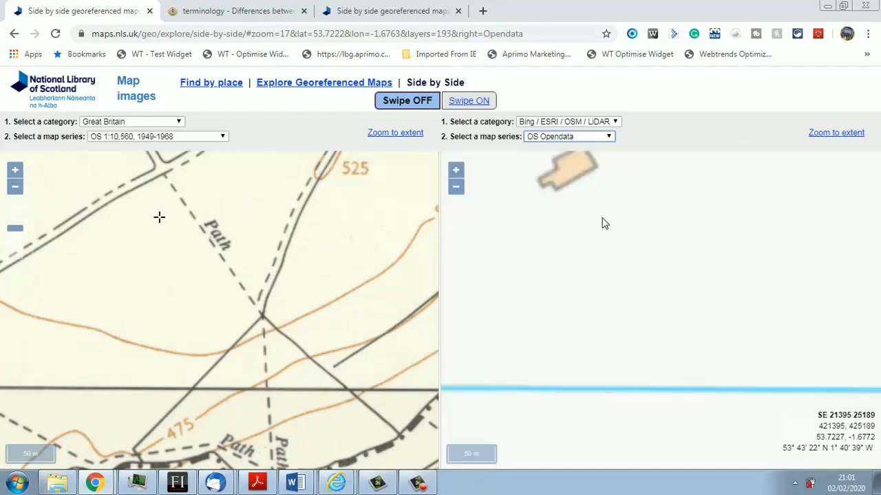
click(608, 138)
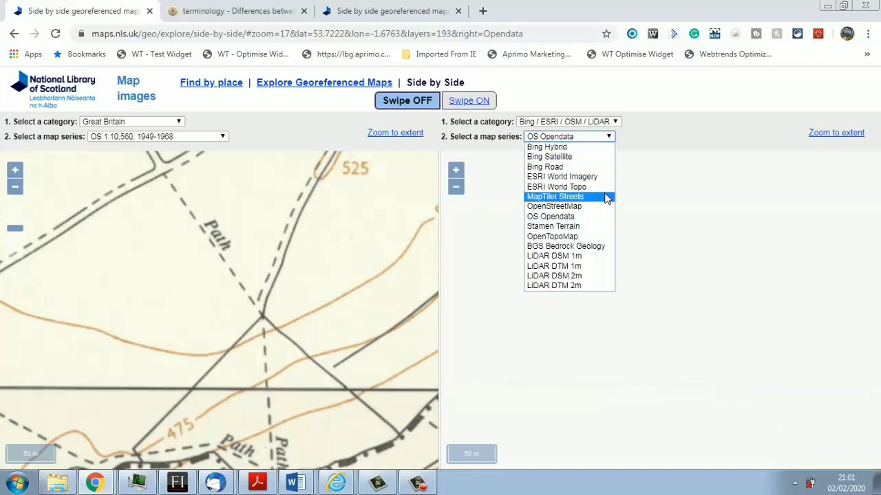
click(607, 198)
click(610, 137)
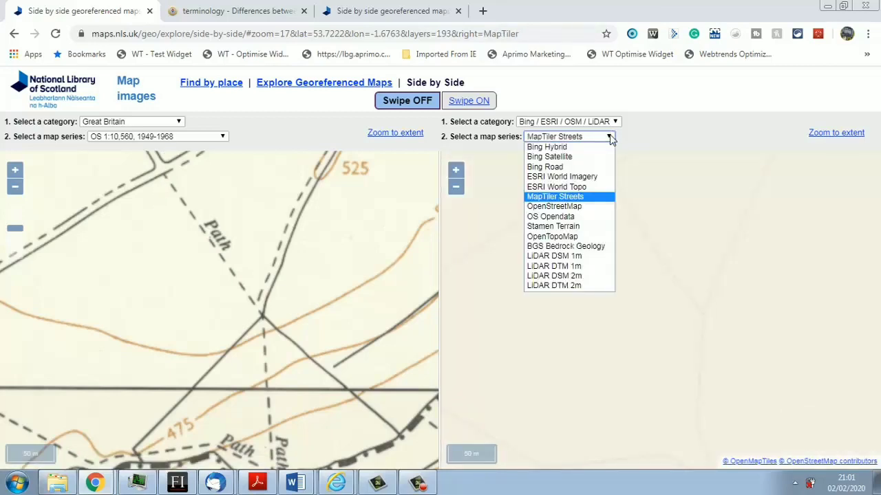
click(593, 246)
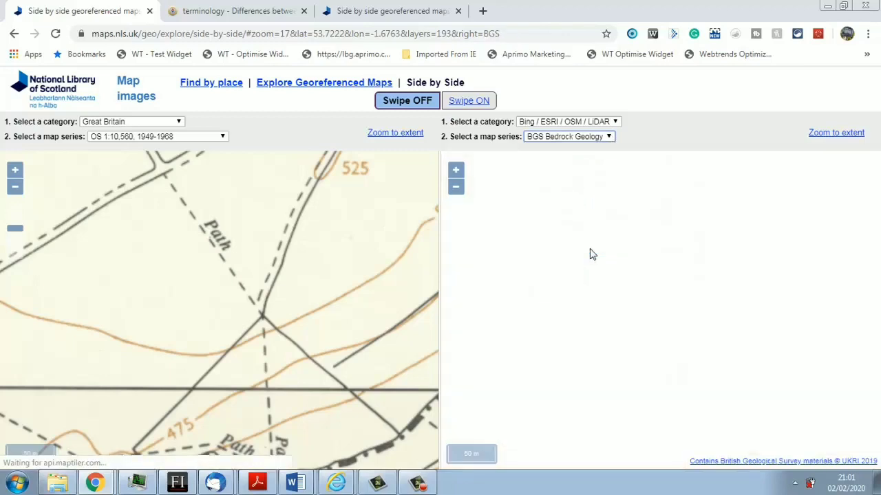
click(609, 137)
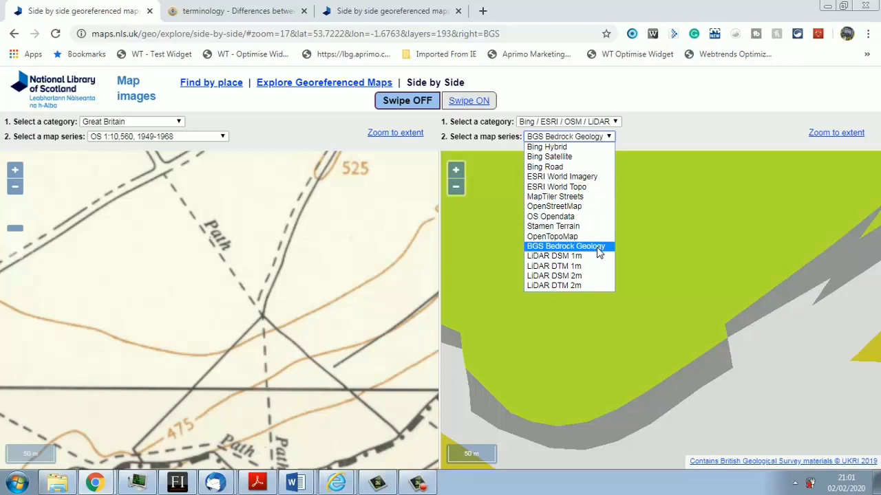
click(600, 236)
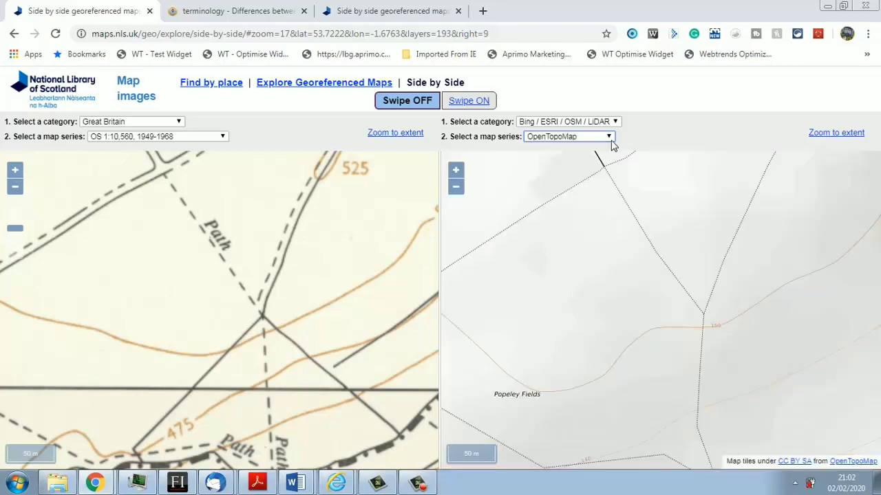
- Show LiDAR DTM 1m once more for comparison, and set the modern map series back to Bing Hybrid
click(609, 137)
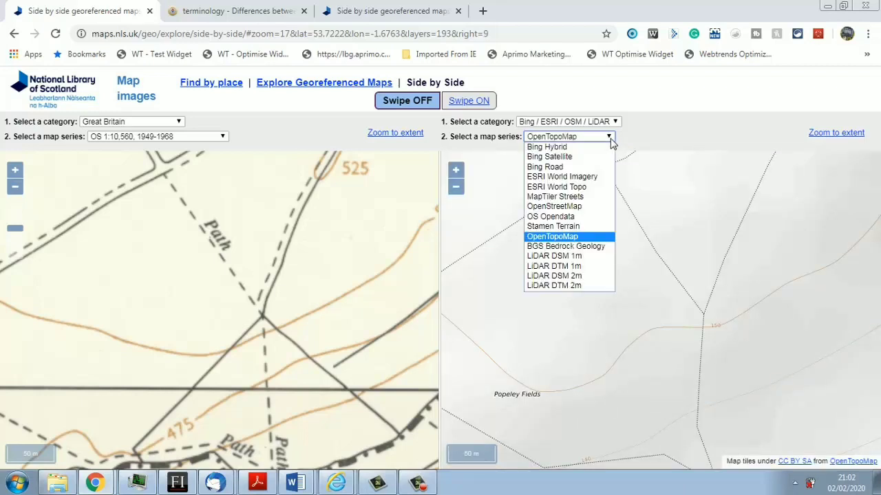
click(593, 266)
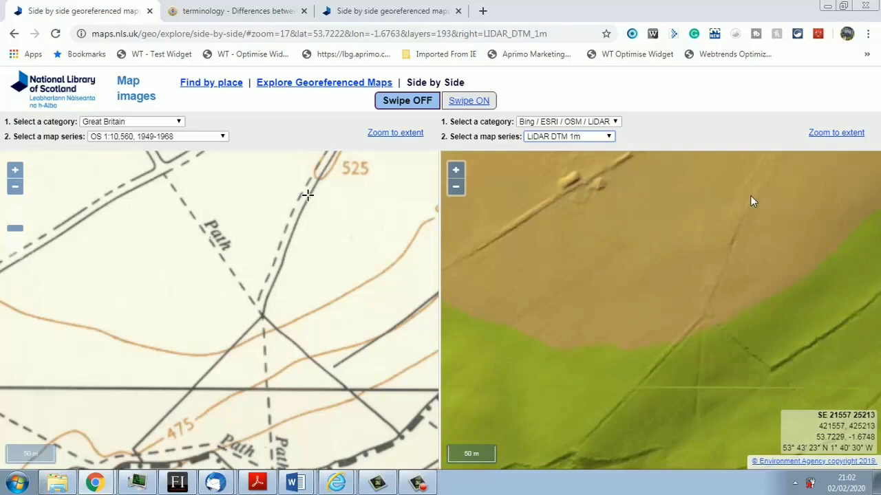
click(609, 137)
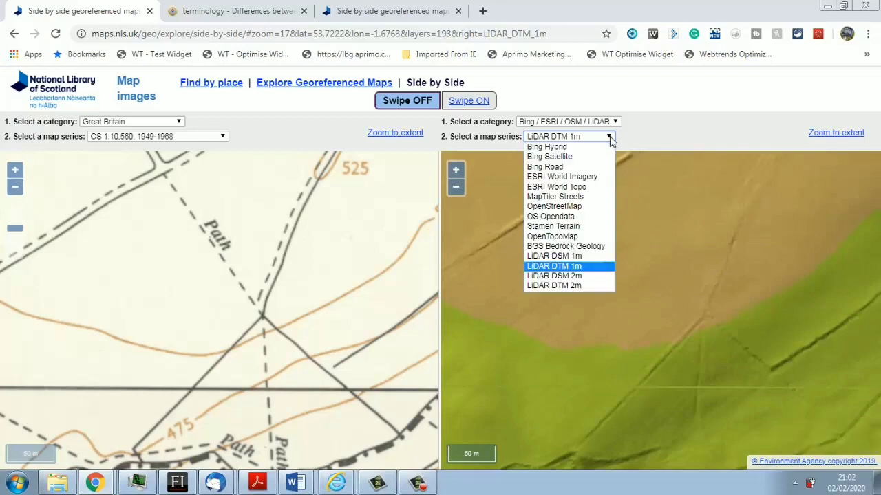
click(568, 150)
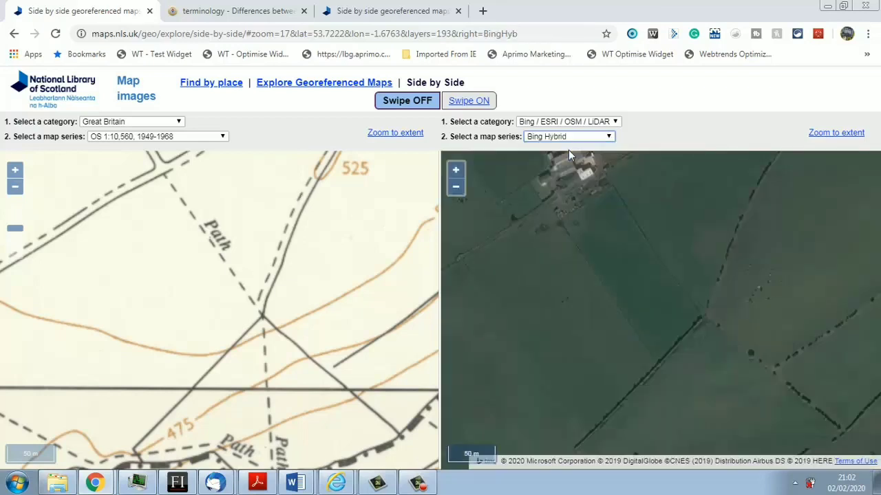